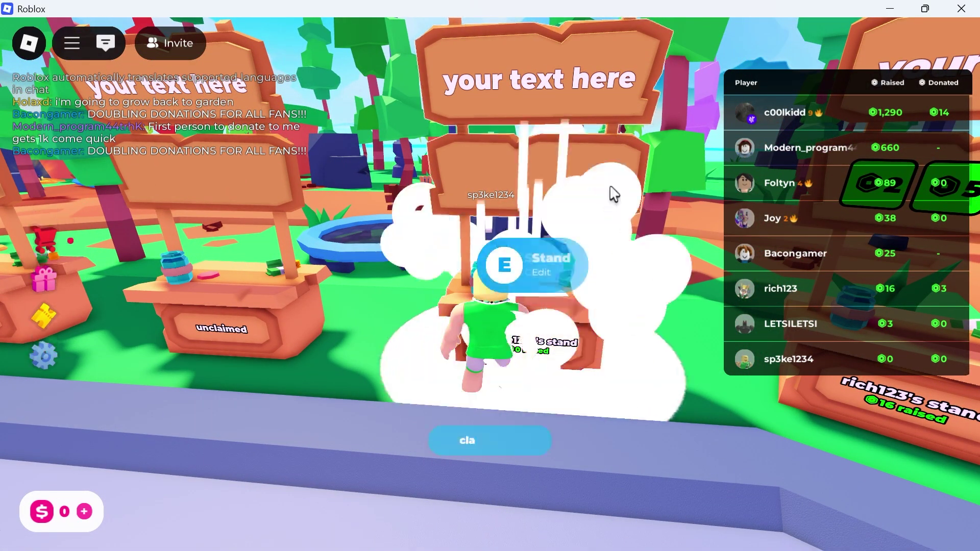
{"action": "scroll", "coordinate": [614, 207], "scroll_direction": "down", "scroll_amount": 3}
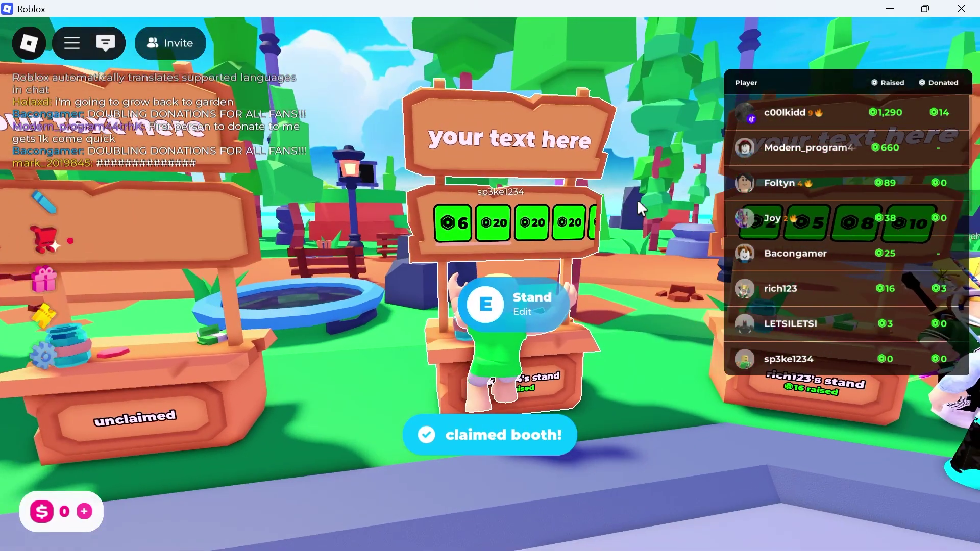
Step: Step back from the claimed booth and turn the camera to see its 6 and 20 Robux buttons
{"action": "key", "text": "s"}
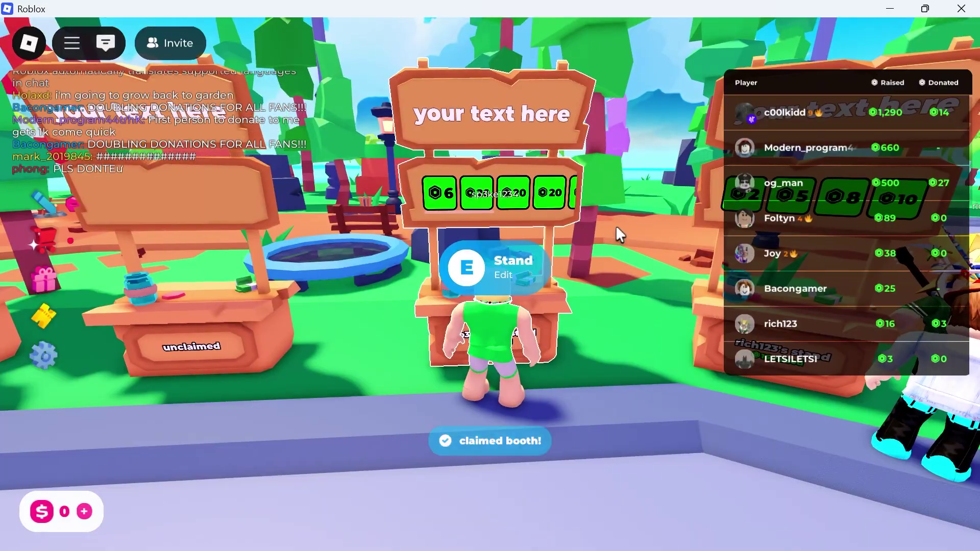
{"action": "scroll", "coordinate": [613, 223], "scroll_direction": "down", "scroll_amount": 3}
{"action": "scroll", "coordinate": [590, 207], "scroll_direction": "up", "scroll_amount": 4}
{"action": "scroll", "coordinate": [445, 172], "scroll_direction": "down", "scroll_amount": 3}
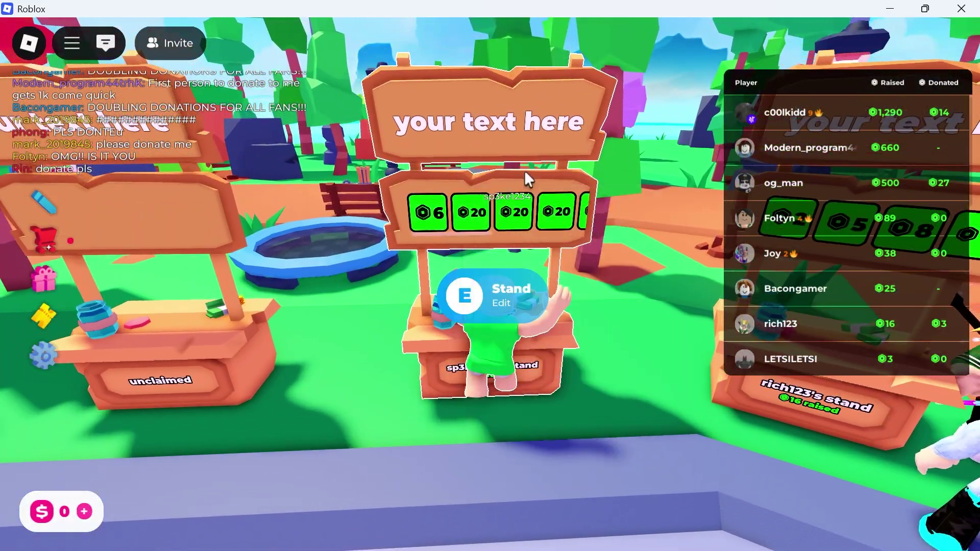
{"action": "scroll", "coordinate": [525, 176], "scroll_direction": "up", "scroll_amount": 3}
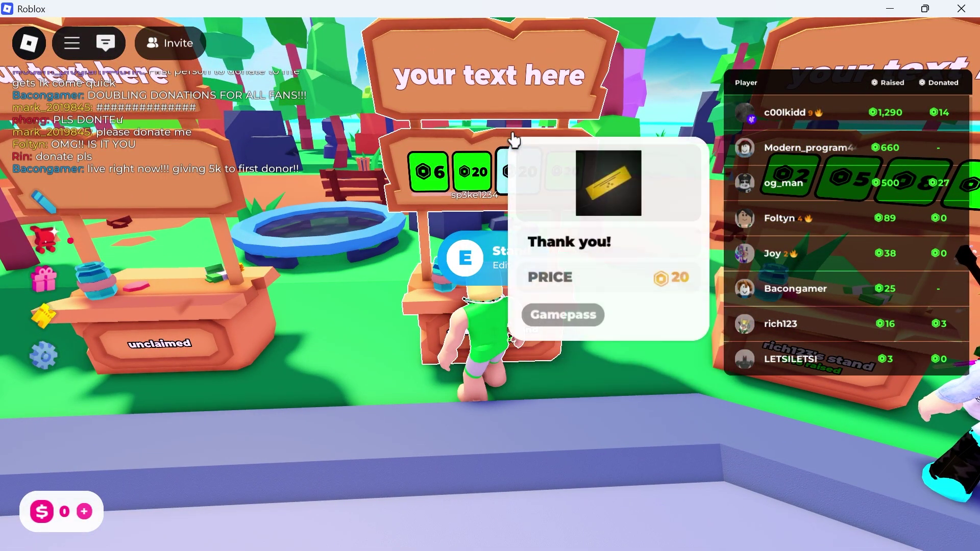
{"action": "scroll", "coordinate": [624, 138], "scroll_direction": "down", "scroll_amount": 1}
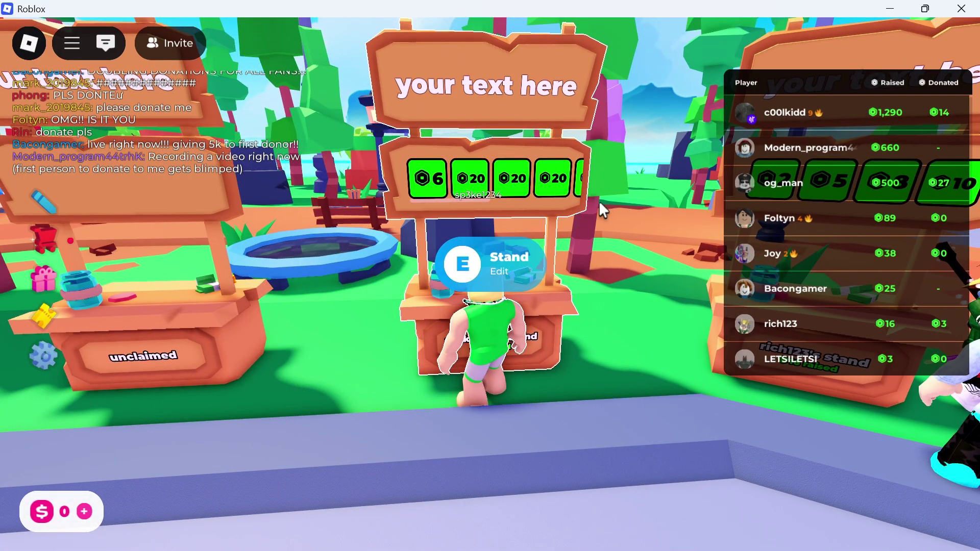
{"action": "key", "text": "Right"}
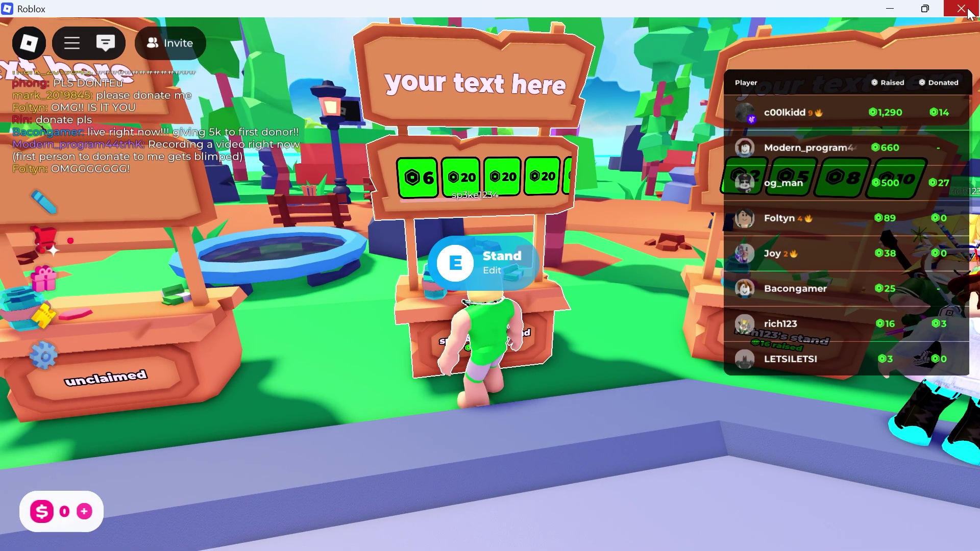
Step: Quit the game and open the Passes page for sp3ke1234's Place in Creator Hub
{"action": "left_click", "coordinate": [961, 9]}
{"action": "left_click", "coordinate": [544, 460]}
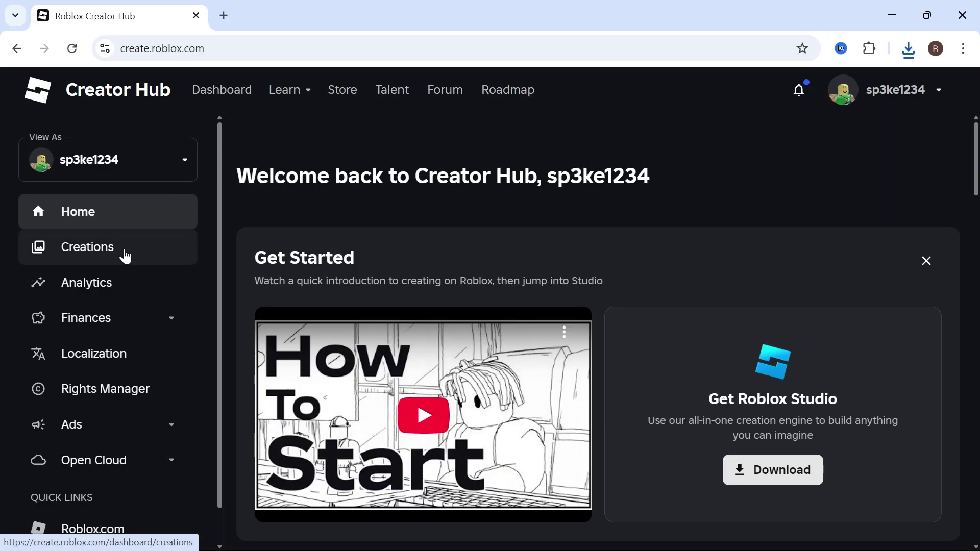
{"action": "left_click", "coordinate": [125, 255]}
{"action": "scroll", "coordinate": [357, 184], "scroll_direction": "down", "scroll_amount": 2}
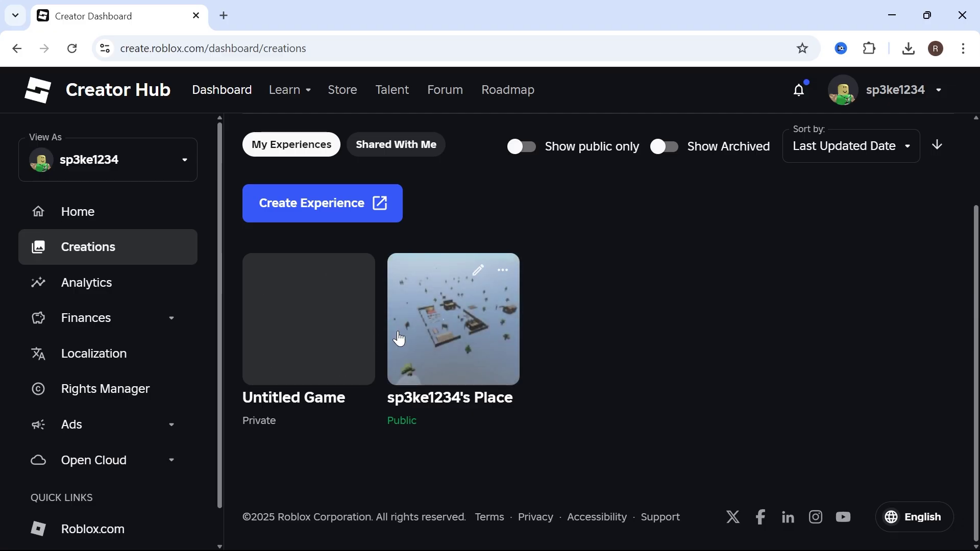
{"action": "left_click", "coordinate": [461, 315]}
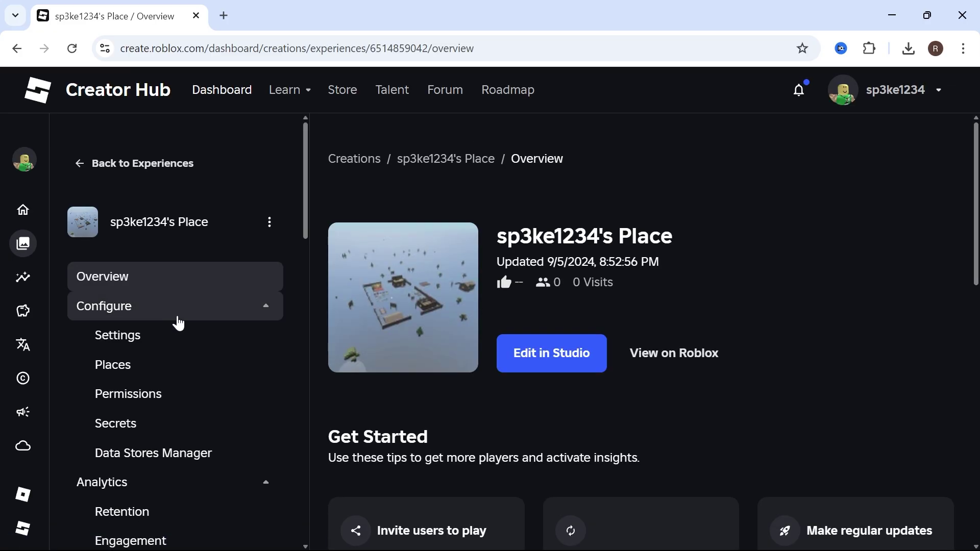
{"action": "scroll", "coordinate": [180, 321], "scroll_direction": "down", "scroll_amount": 3}
{"action": "scroll", "coordinate": [179, 322], "scroll_direction": "down", "scroll_amount": 3}
{"action": "scroll", "coordinate": [176, 314], "scroll_direction": "down", "scroll_amount": 1}
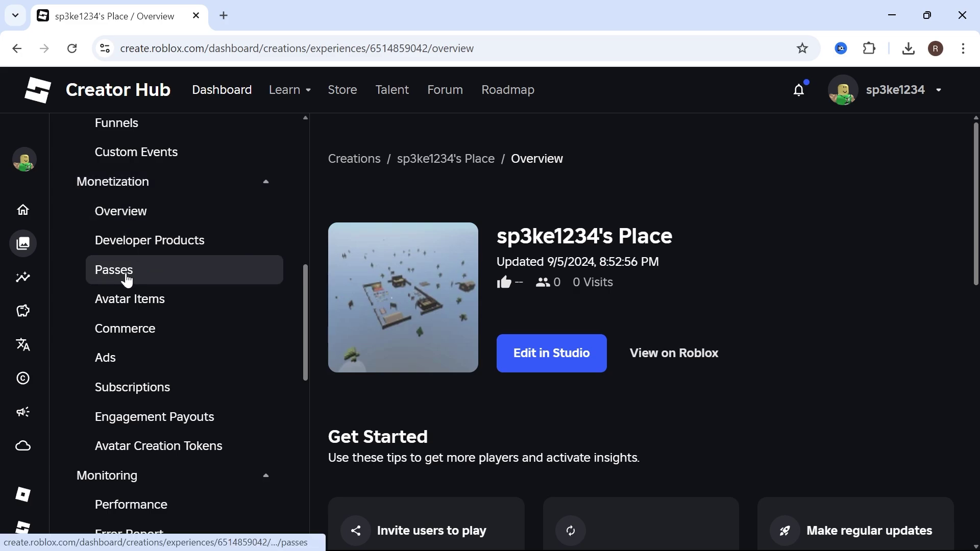
{"action": "left_click", "coordinate": [128, 277]}
{"action": "scroll", "coordinate": [495, 260], "scroll_direction": "down", "scroll_amount": 2}
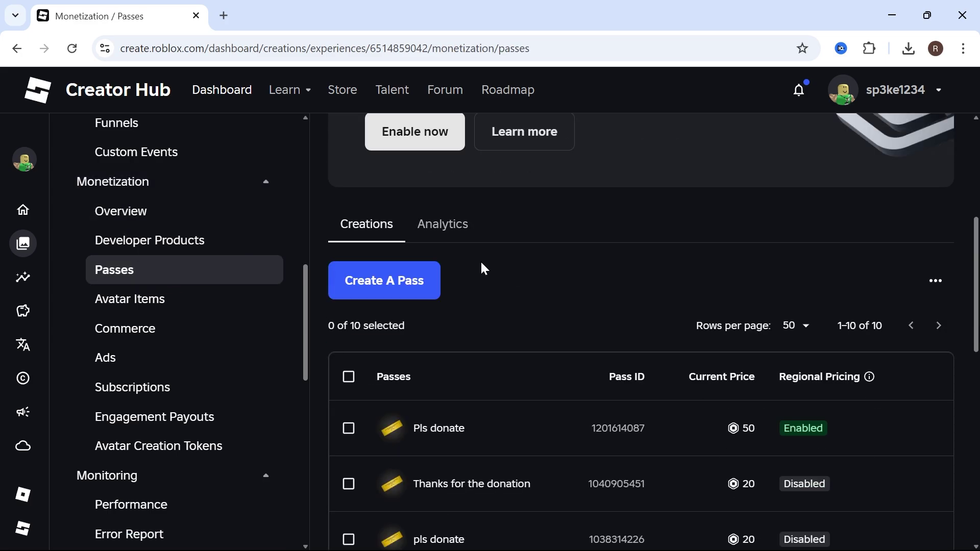
Step: Start a new pass, skipping the image upload
{"action": "left_click", "coordinate": [377, 288]}
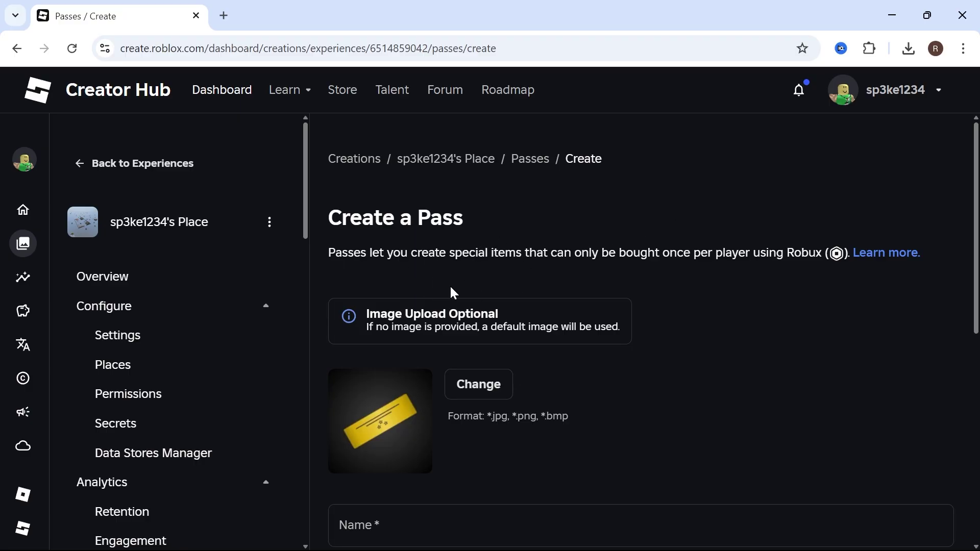
{"action": "scroll", "coordinate": [639, 253], "scroll_direction": "down", "scroll_amount": 2}
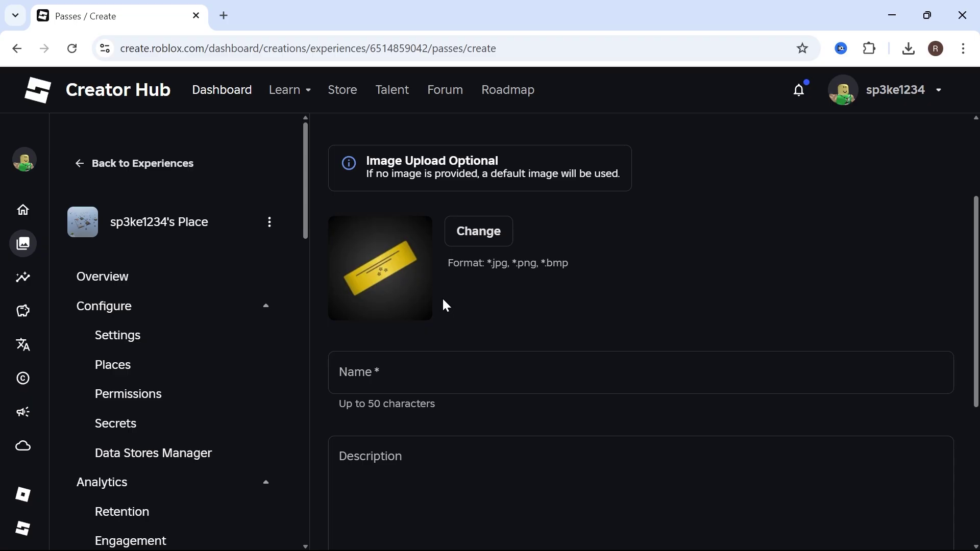
{"action": "left_click", "coordinate": [479, 233]}
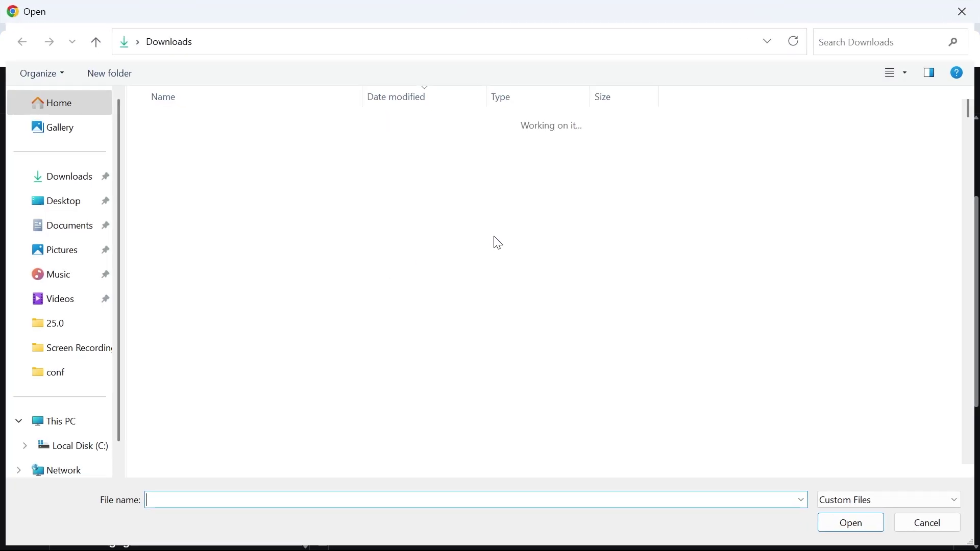
{"action": "left_click", "coordinate": [962, 11]}
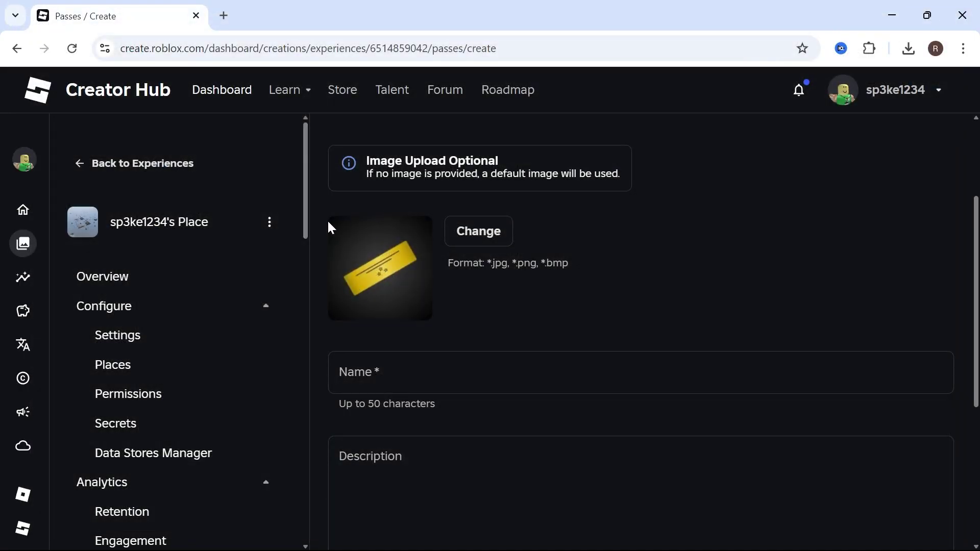
{"action": "scroll", "coordinate": [544, 230], "scroll_direction": "down", "scroll_amount": 2}
Step: Enter the pass name 'PLS DONATE' and description 'PLS DONATE TO ME'
{"action": "left_click", "coordinate": [390, 229]}
{"action": "left_click", "coordinate": [393, 299]}
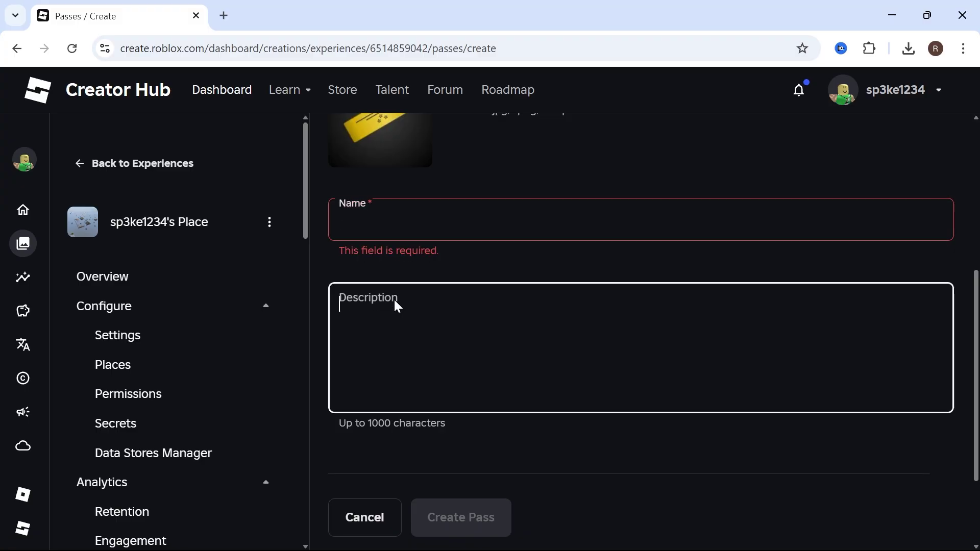
{"action": "left_click", "coordinate": [420, 222]}
{"action": "key", "text": "Tab"}
{"action": "left_click", "coordinate": [443, 231]}
{"action": "type", "text": "PLS DONATE"}
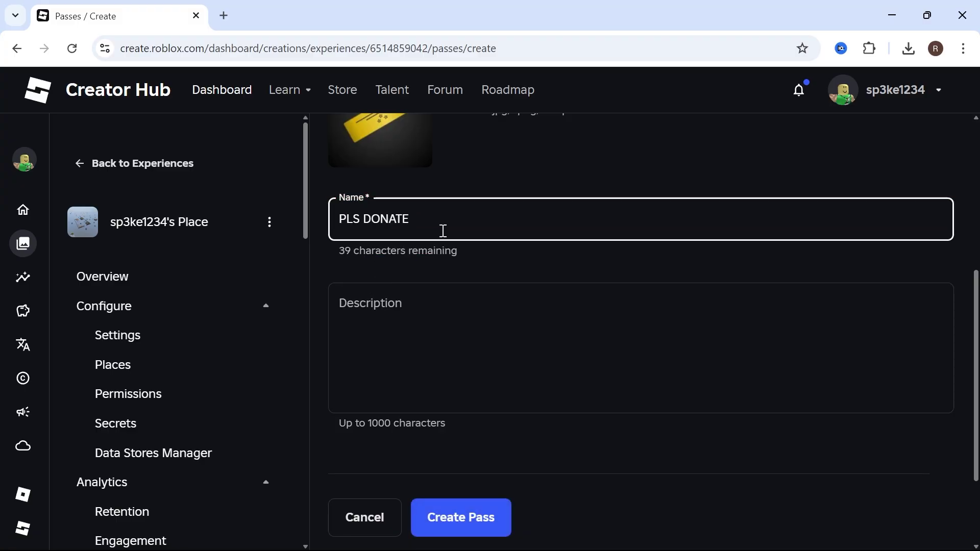
{"action": "left_click", "coordinate": [438, 324]}
{"action": "type", "text": "PLS DONATE TO ME"}
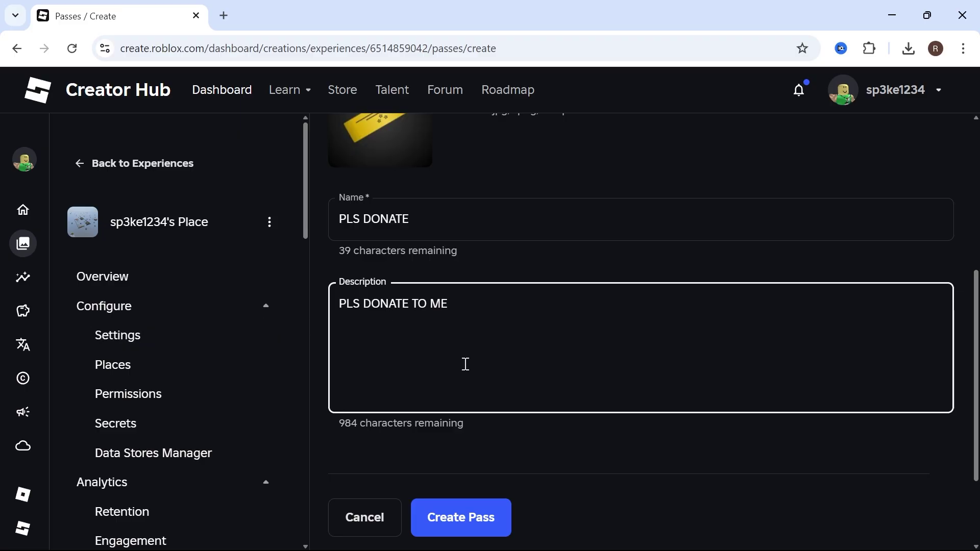
Step: Create the PLS DONATE pass and open its Basic Settings page
{"action": "left_click", "coordinate": [464, 522]}
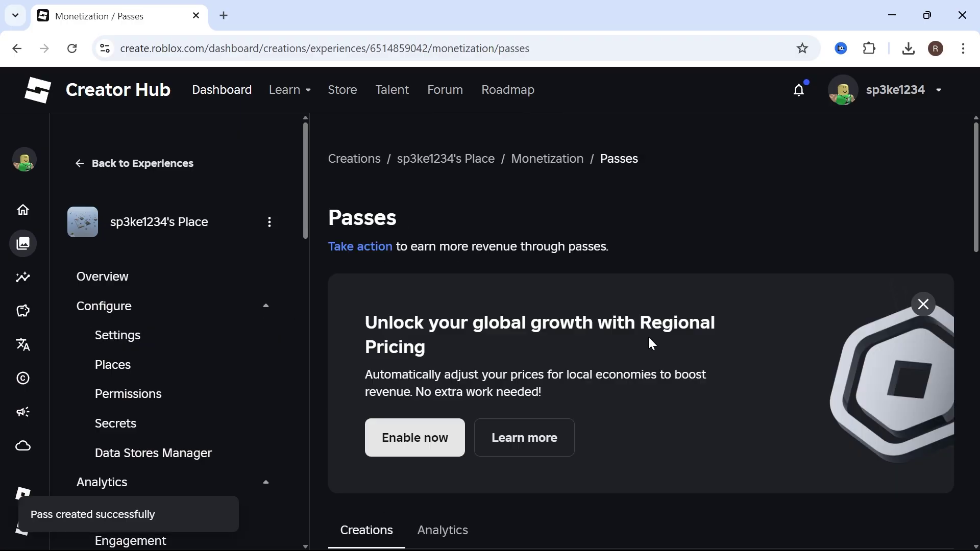
{"action": "scroll", "coordinate": [556, 229], "scroll_direction": "down", "scroll_amount": 3}
{"action": "scroll", "coordinate": [559, 228], "scroll_direction": "down", "scroll_amount": 2}
{"action": "scroll", "coordinate": [546, 314], "scroll_direction": "down", "scroll_amount": 1}
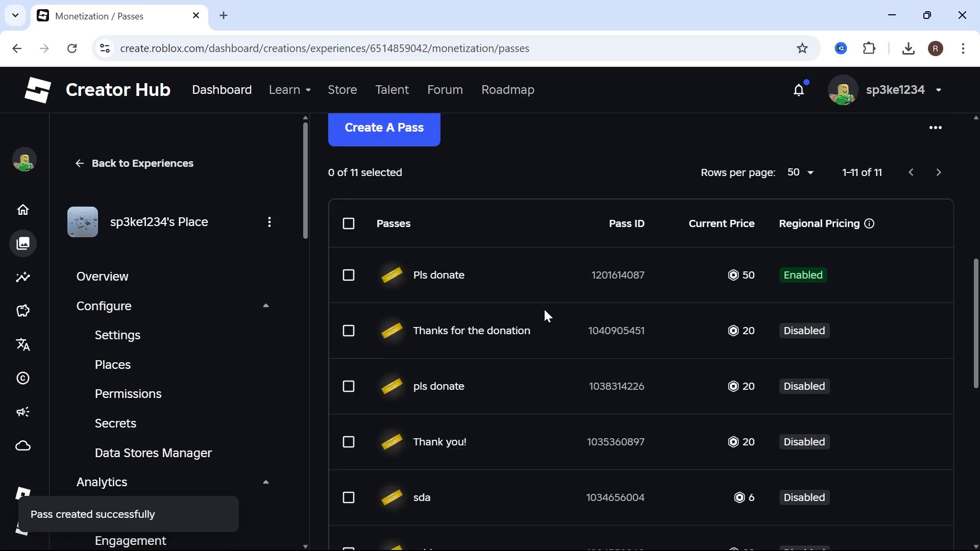
{"action": "scroll", "coordinate": [494, 353], "scroll_direction": "down", "scroll_amount": 5}
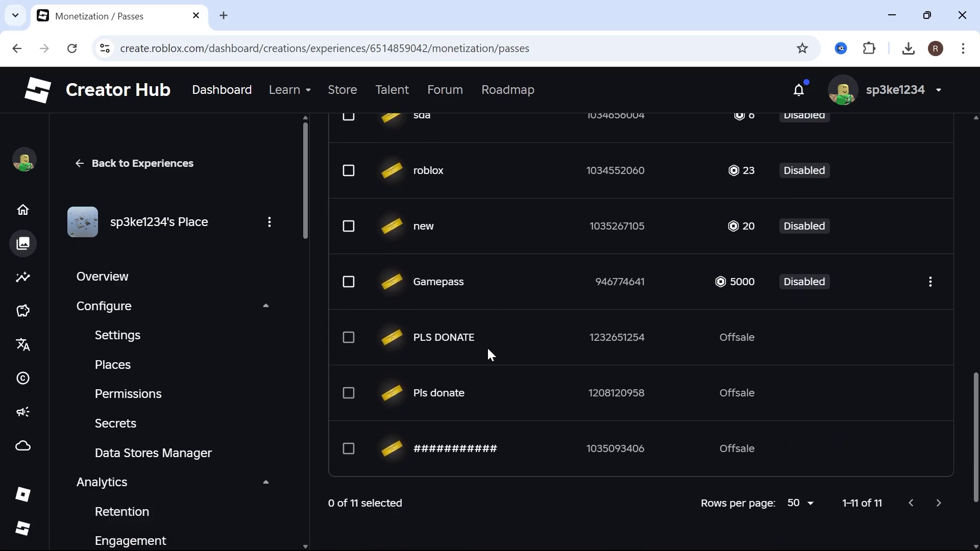
{"action": "scroll", "coordinate": [479, 337], "scroll_direction": "down", "scroll_amount": 1}
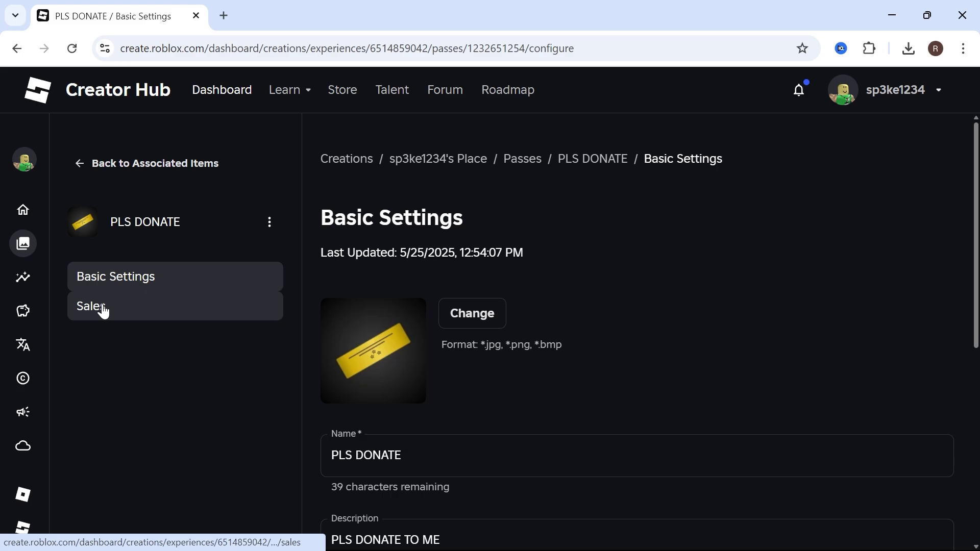
Step: Put PLS DONATE on sale at 100 Robux, keep regional pricing enabled, and save
{"action": "left_click", "coordinate": [103, 310]}
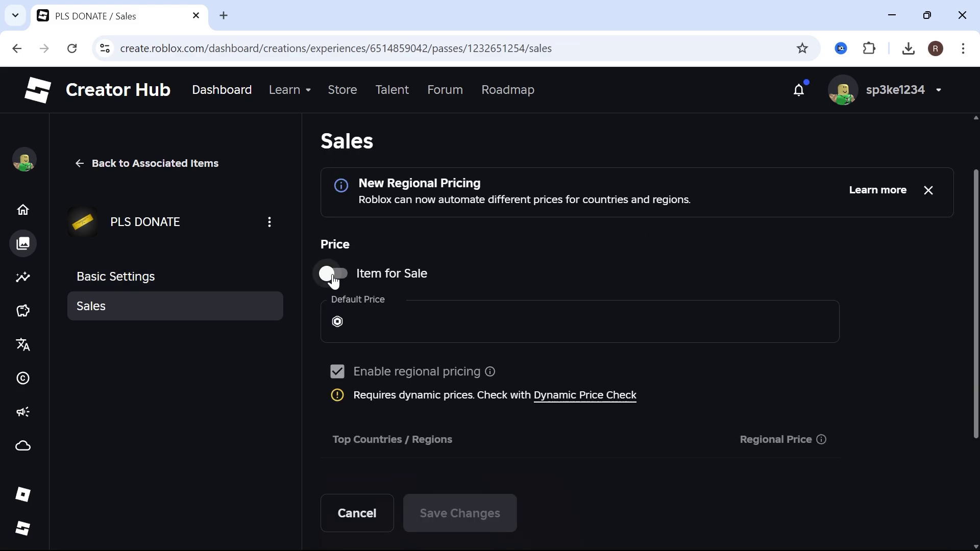
{"action": "left_click", "coordinate": [427, 327]}
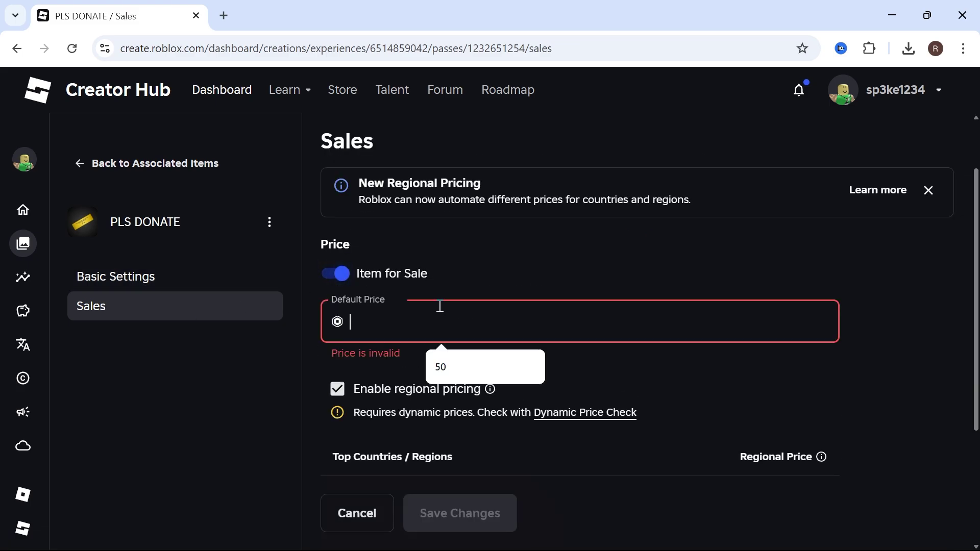
{"action": "type", "text": "100"}
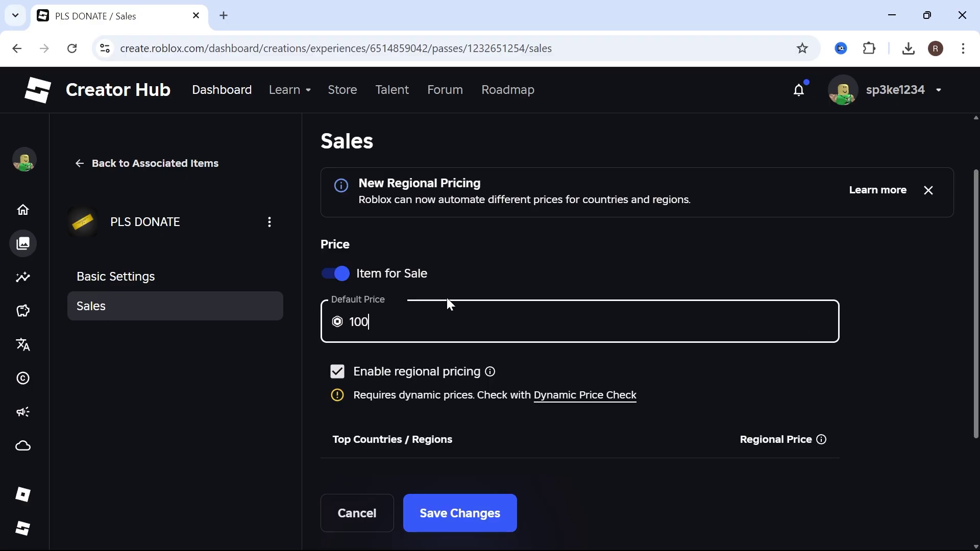
{"action": "left_click", "coordinate": [338, 373]}
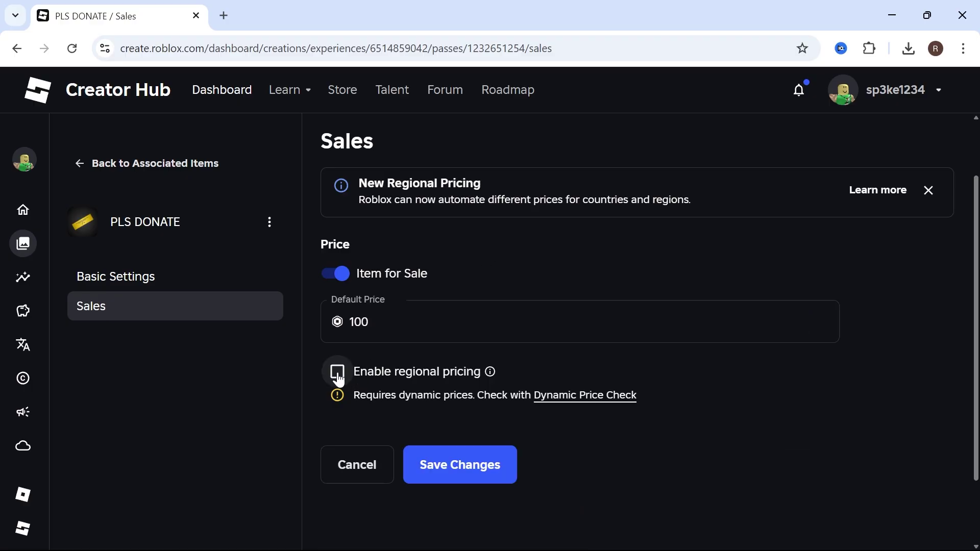
{"action": "left_click", "coordinate": [340, 380]}
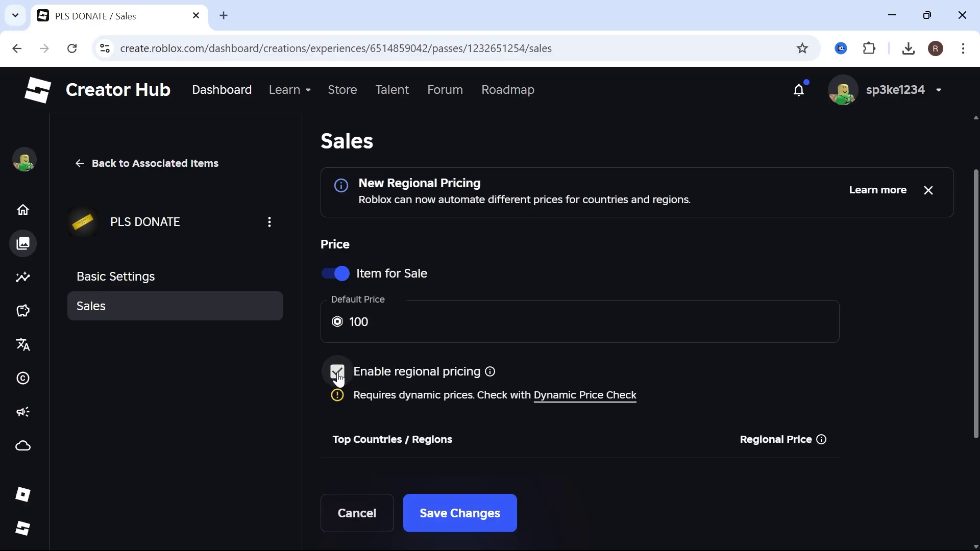
{"action": "left_click", "coordinate": [470, 516]}
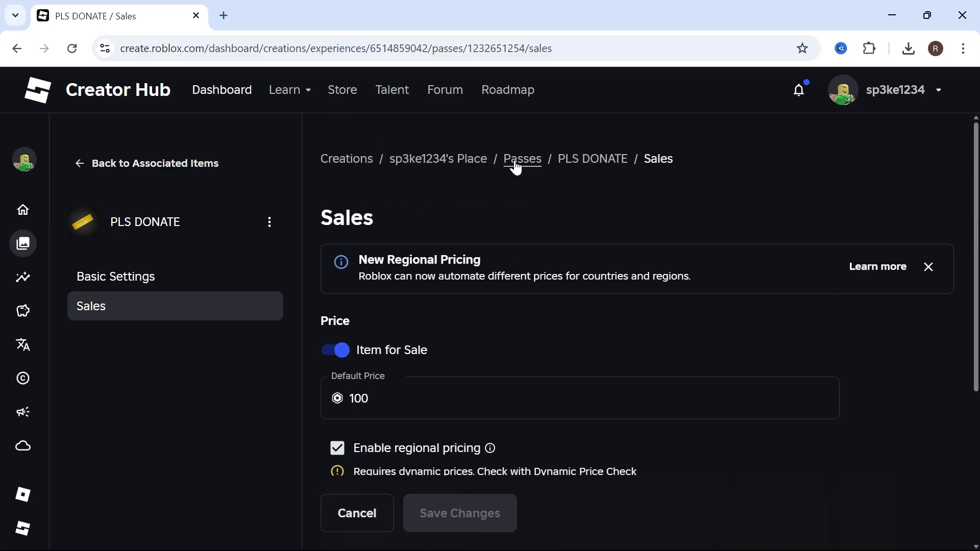
Step: Check that the Passes list shows PLS DONATE at 100 Robux, then go to roblox.com
{"action": "left_click", "coordinate": [521, 162]}
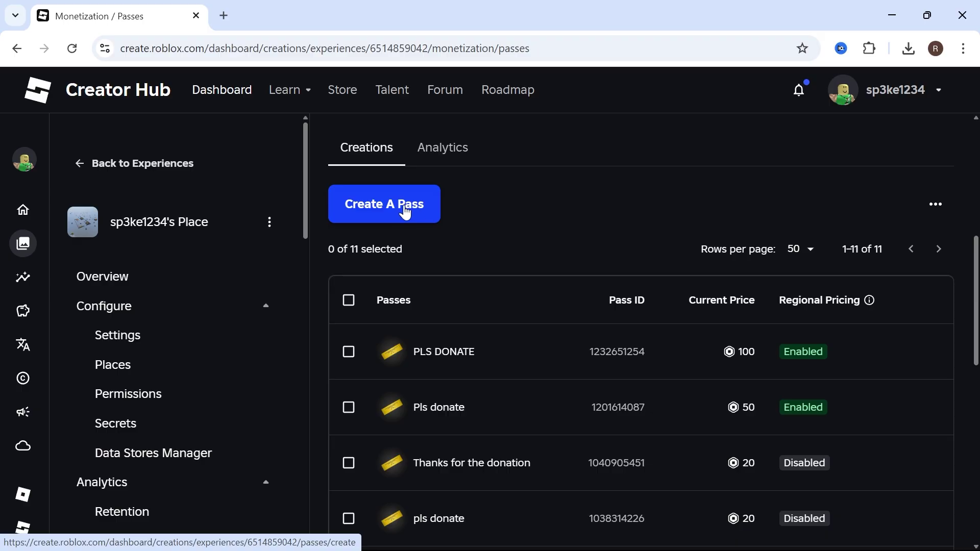
{"action": "scroll", "coordinate": [435, 393], "scroll_direction": "up", "scroll_amount": 4}
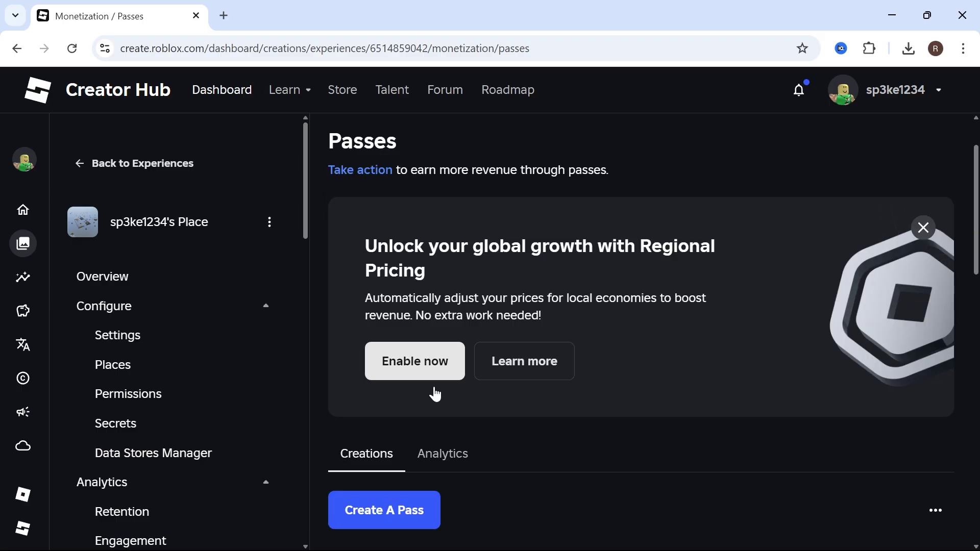
{"action": "left_click", "coordinate": [476, 59]}
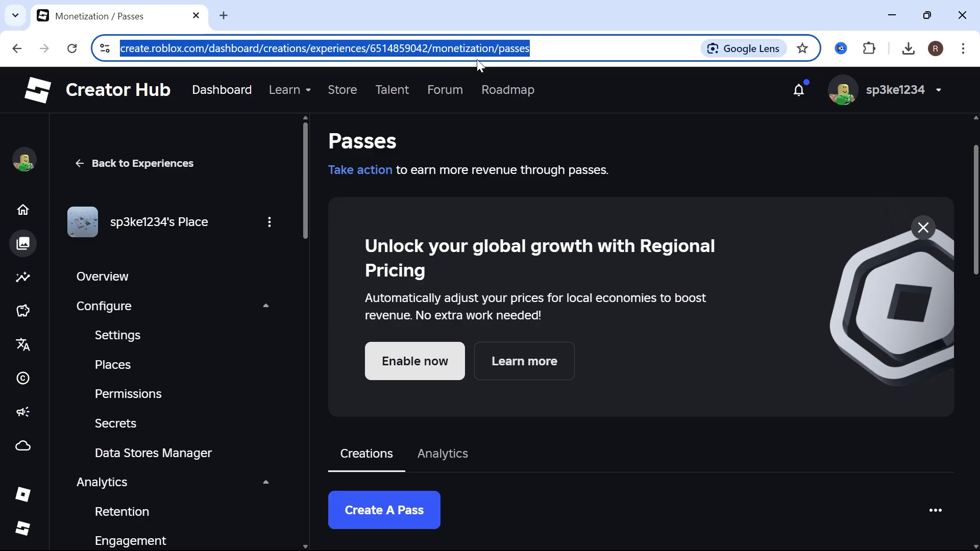
{"action": "type", "text": "ro"}
{"action": "key", "text": "Return"}
Step: Search Roblox for 'pls donate' and start playing the game
{"action": "left_click", "coordinate": [485, 80]}
{"action": "type", "text": "pls donate"}
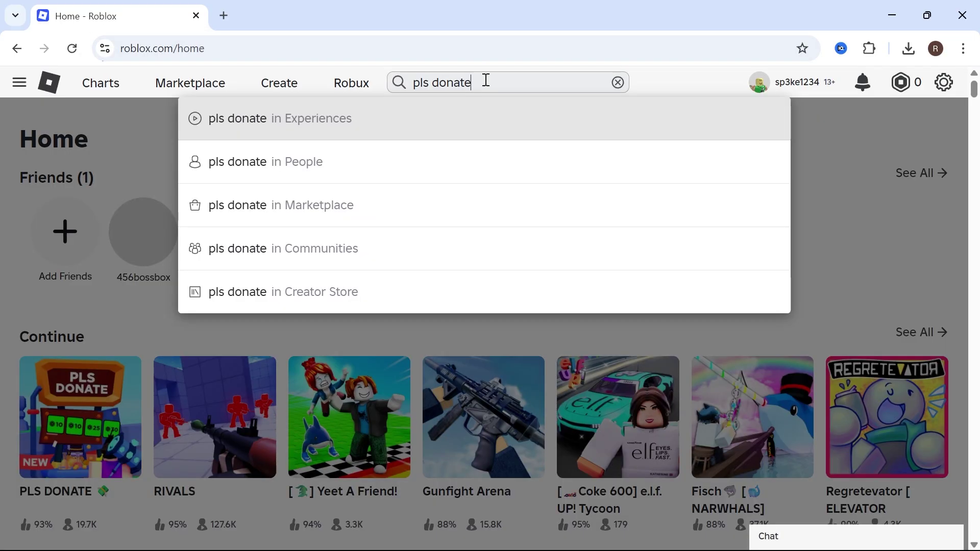
{"action": "key", "text": "Return"}
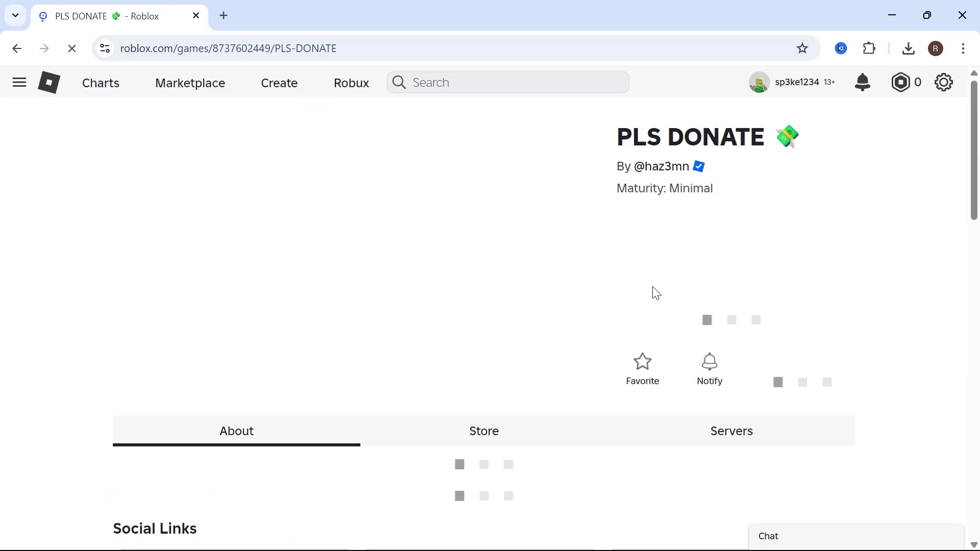
{"action": "left_click", "coordinate": [712, 335]}
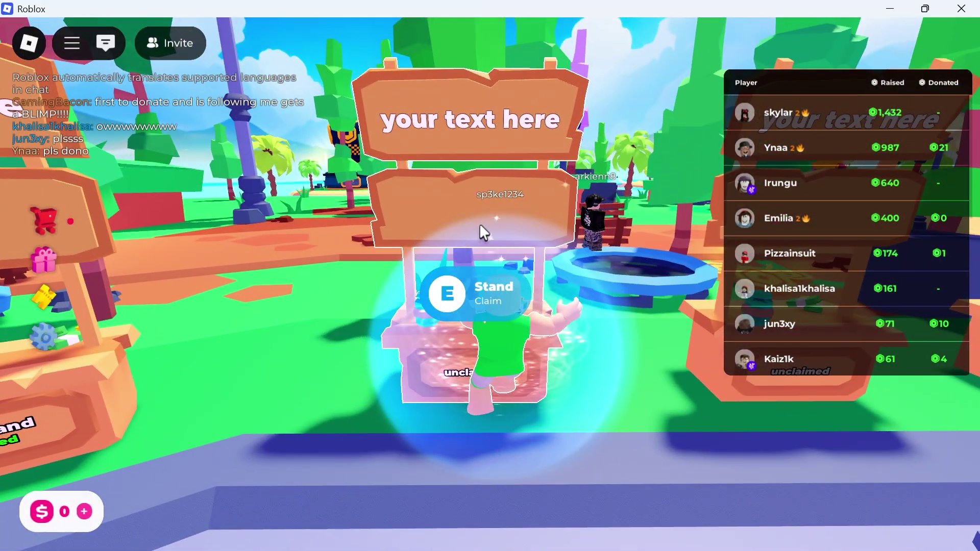
Step: Claim the unclaimed booth with E, then open and close the Edit Booth dialog
{"action": "key", "text": "e"}
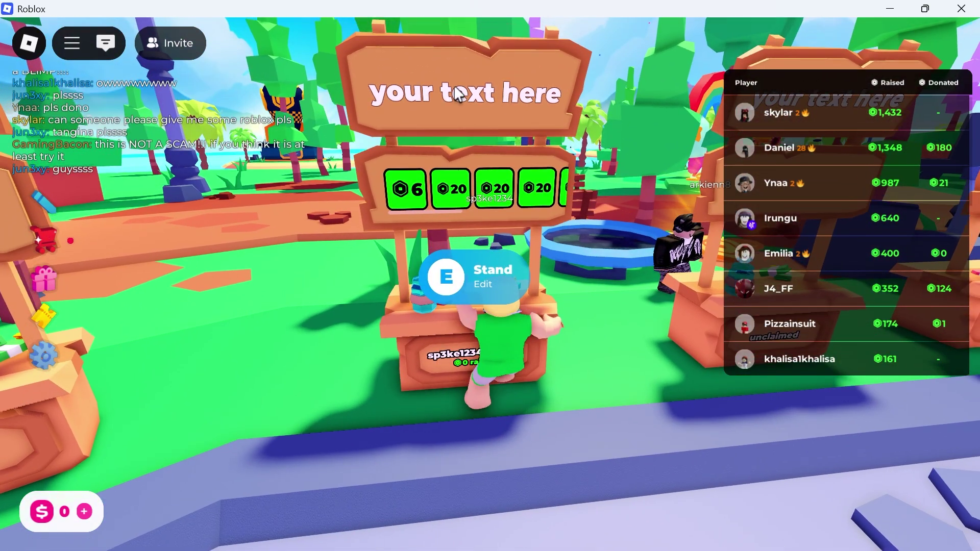
{"action": "left_click", "coordinate": [463, 252]}
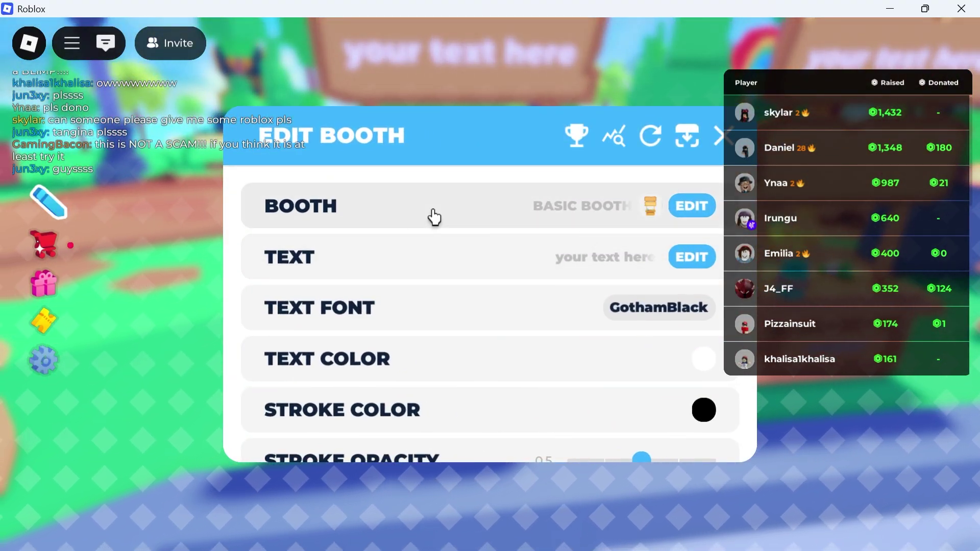
{"action": "scroll", "coordinate": [368, 337], "scroll_direction": "down", "scroll_amount": 5}
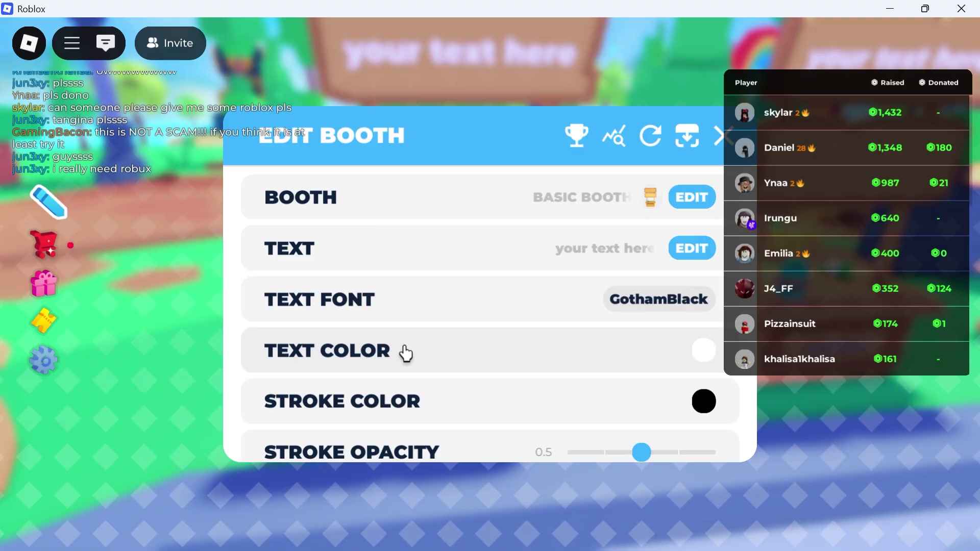
{"action": "key", "text": "e"}
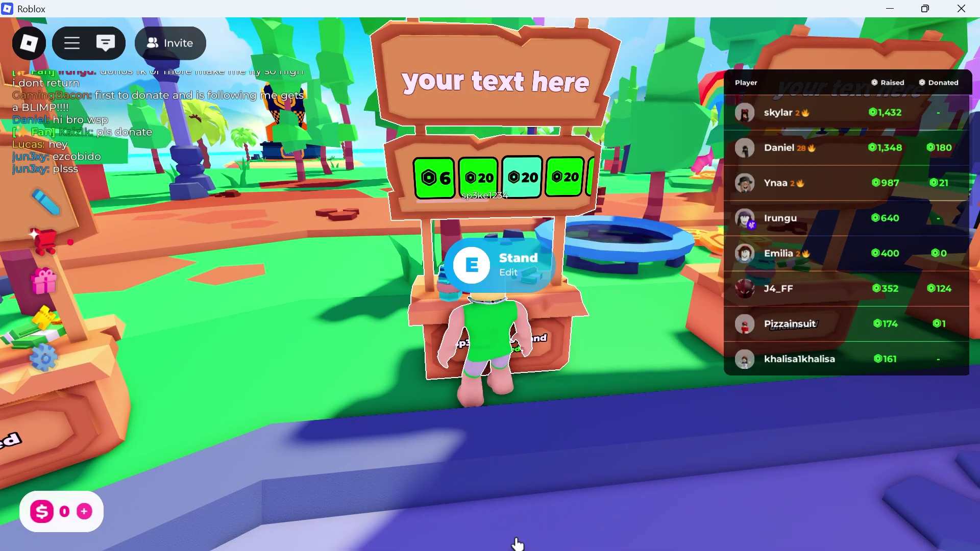
Step: Review the place's Passes table in Chrome, then return to Roblox and walk through the plaza
{"action": "left_click", "coordinate": [559, 532]}
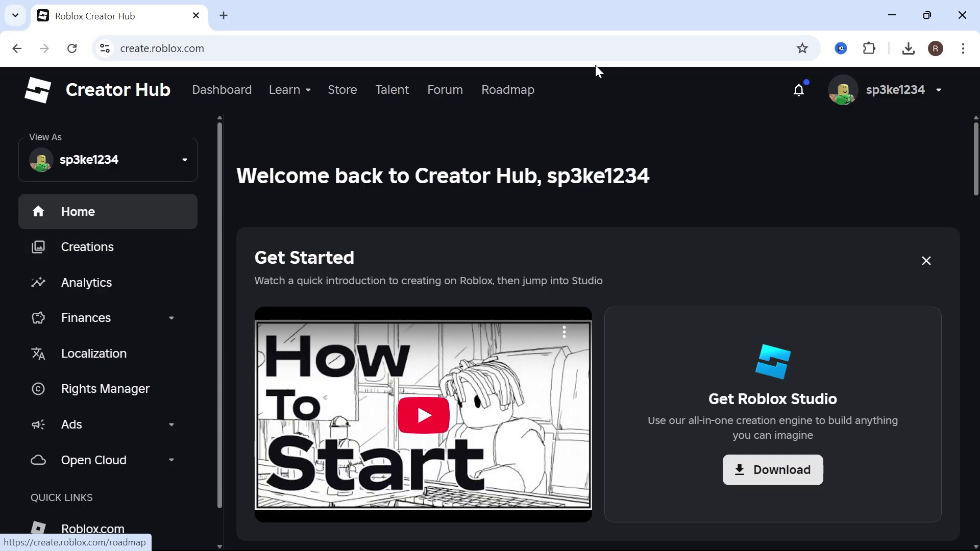
{"action": "left_click", "coordinate": [180, 258]}
{"action": "scroll", "coordinate": [201, 306], "scroll_direction": "down", "scroll_amount": 3}
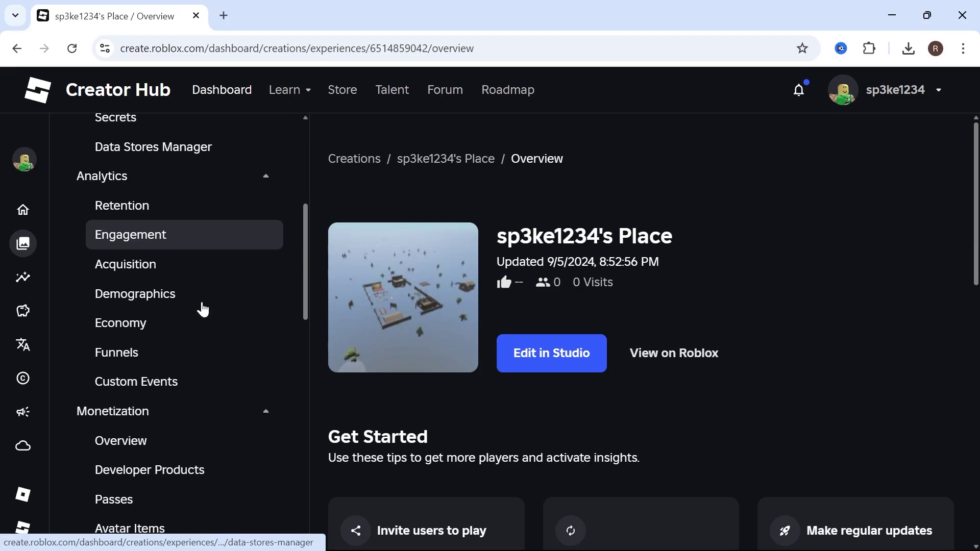
{"action": "scroll", "coordinate": [169, 315], "scroll_direction": "down", "scroll_amount": 2}
{"action": "left_click", "coordinate": [156, 350]}
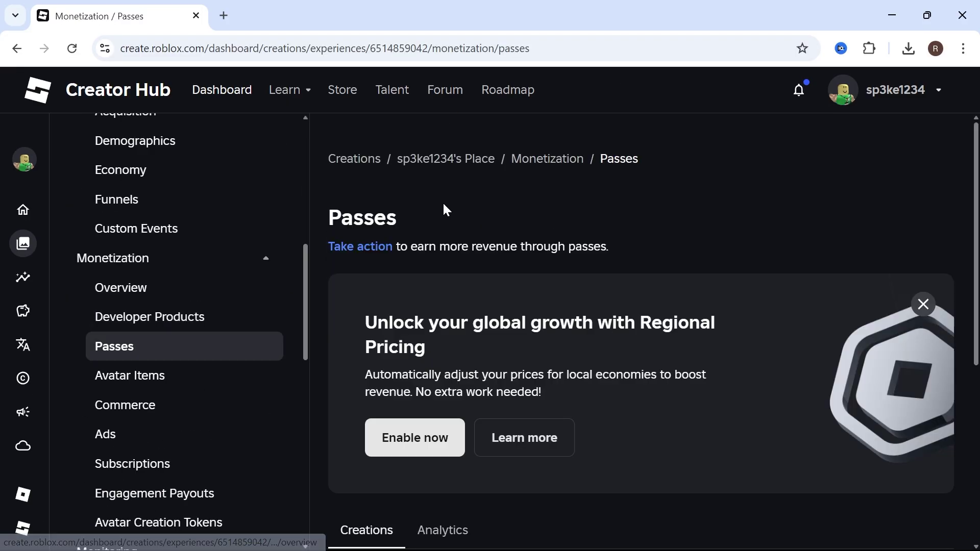
{"action": "scroll", "coordinate": [547, 357], "scroll_direction": "down", "scroll_amount": 4}
{"action": "scroll", "coordinate": [476, 393], "scroll_direction": "down", "scroll_amount": 1}
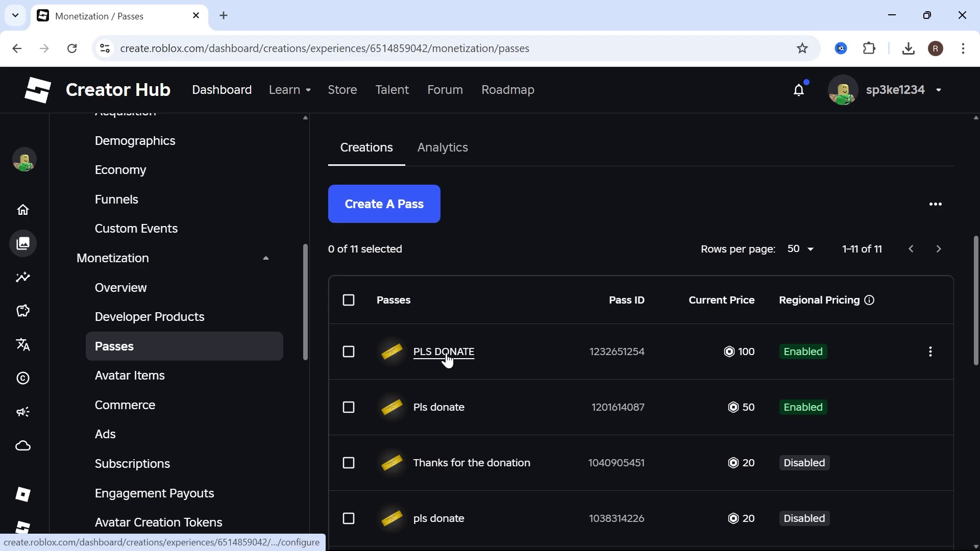
{"action": "left_click", "coordinate": [888, 9]}
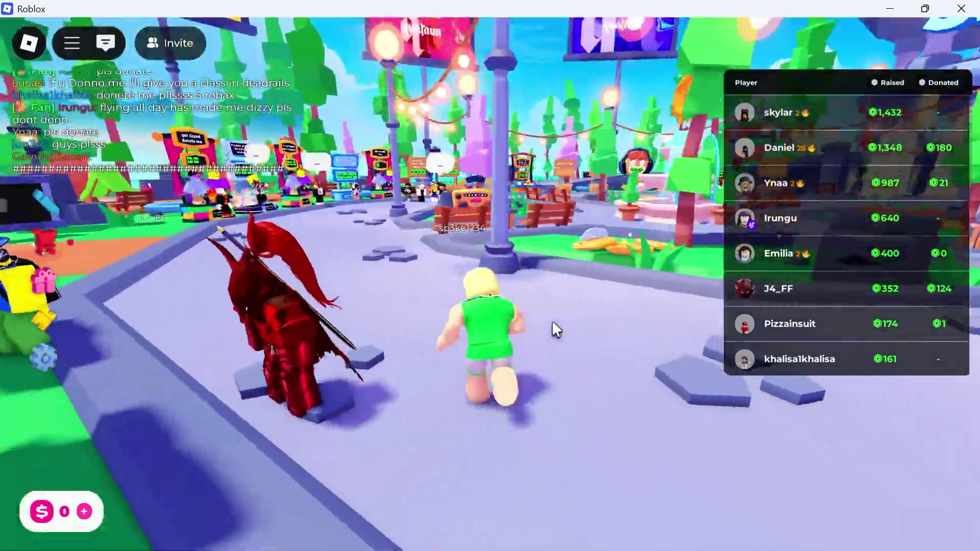
{"action": "key", "text": "w"}
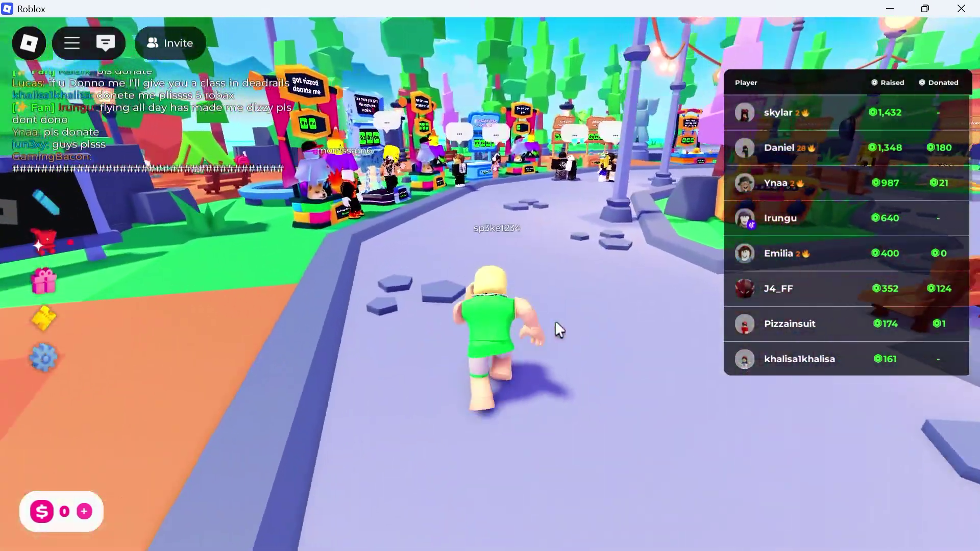